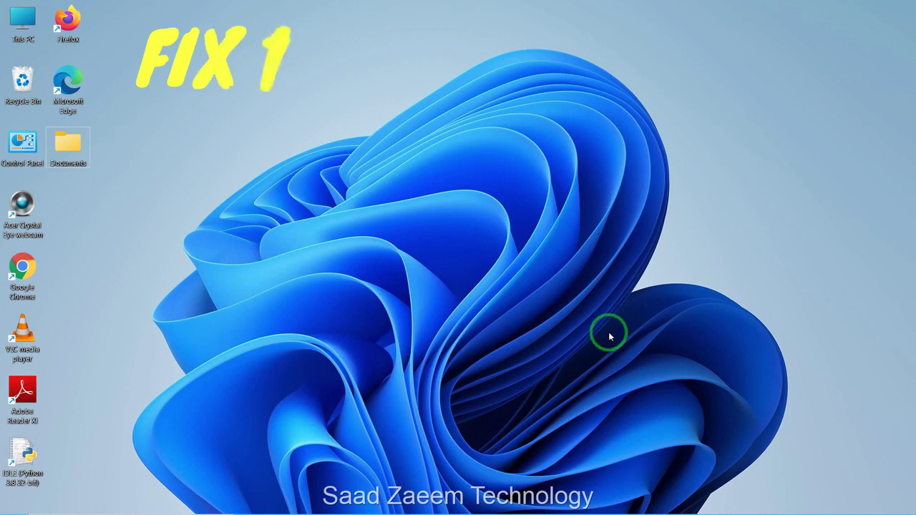
- Open the Windows Update page in the system Settings
mouse_move(761, 492)
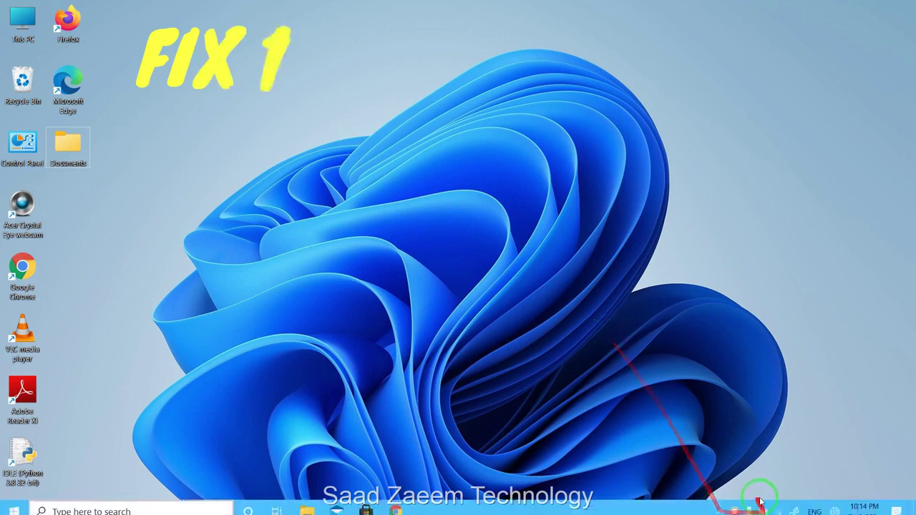
click(831, 507)
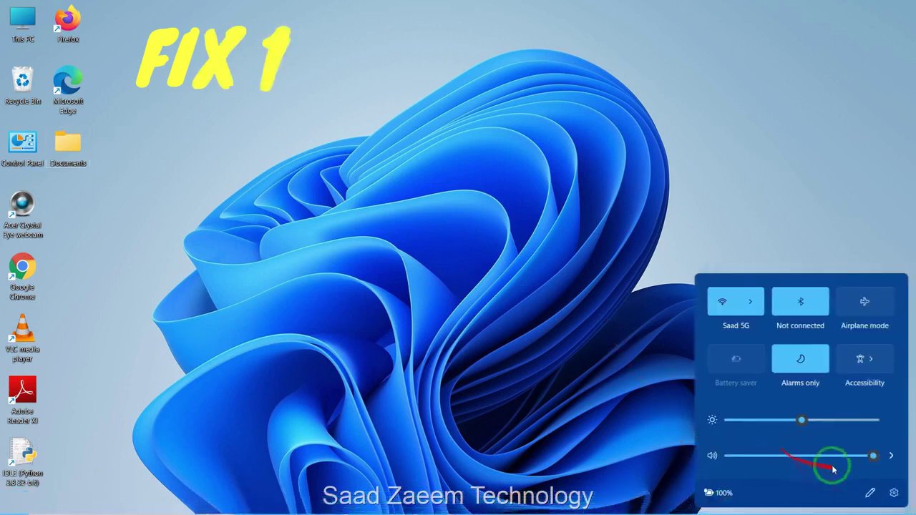
click(596, 427)
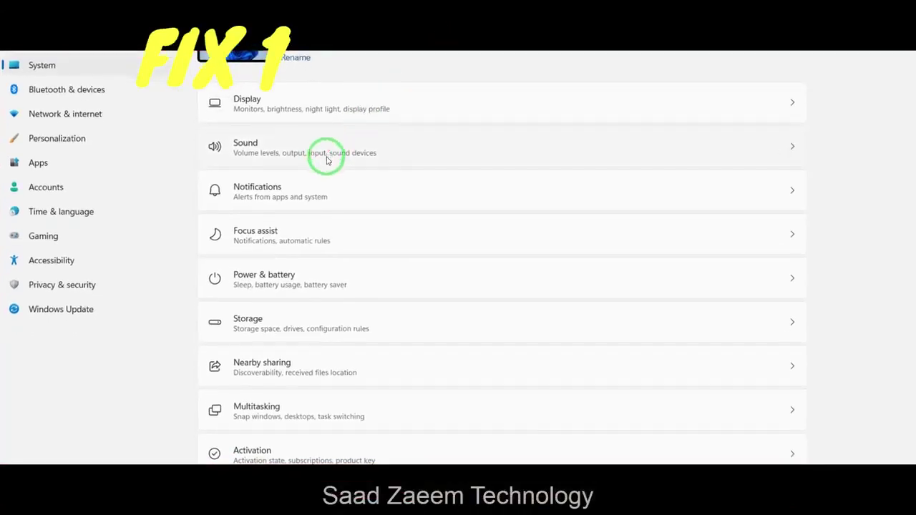
click(83, 315)
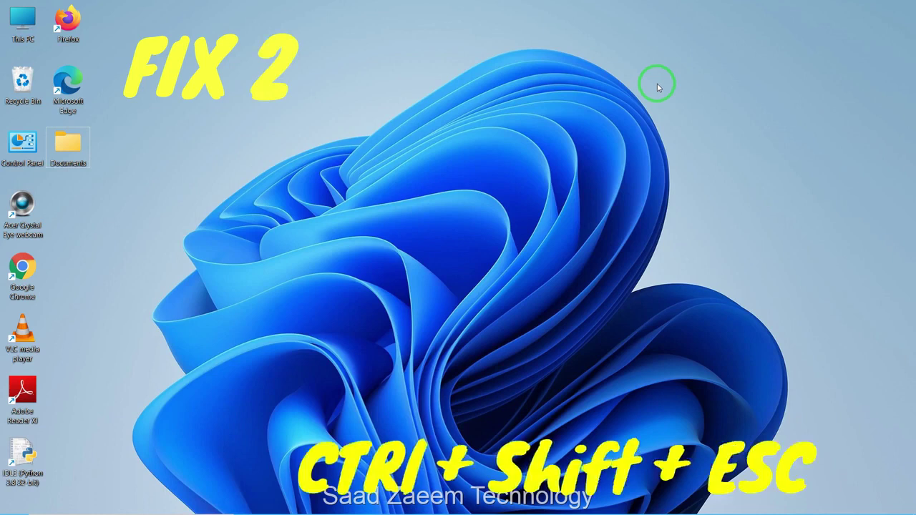
- Open Task Manager, review the list of startup programs and their status, and put the window away
key(ctrl+shift+Escape)
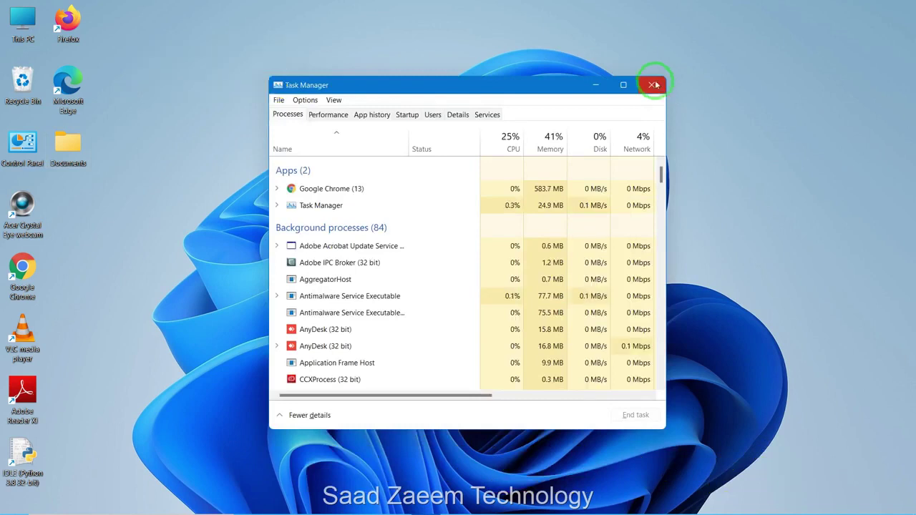
click(407, 115)
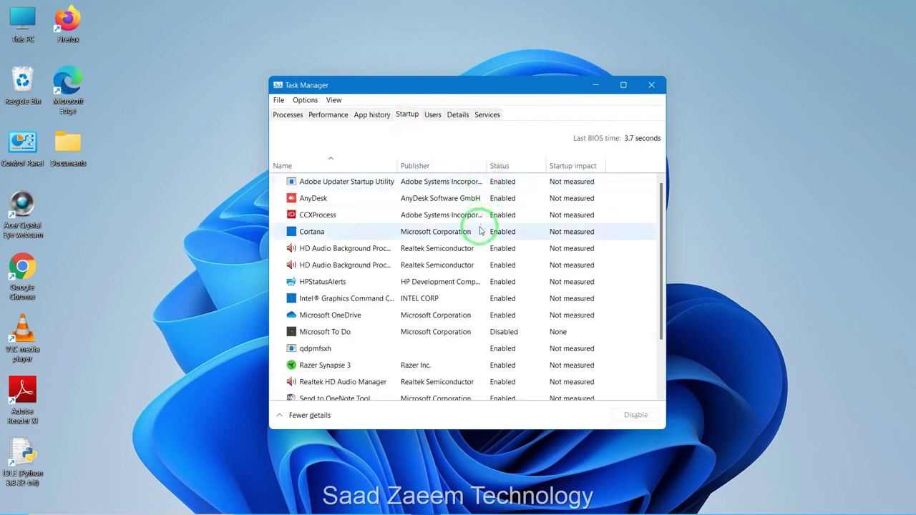
scroll(480, 231, down, 1)
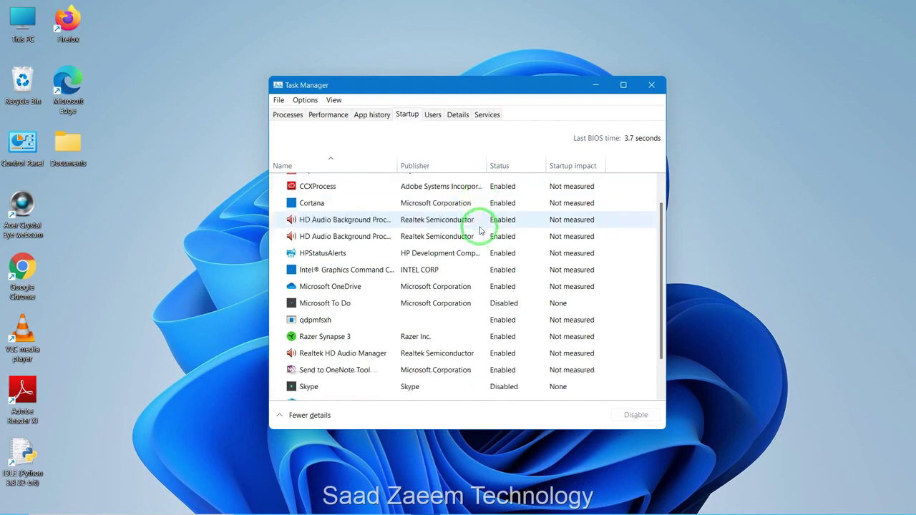
scroll(480, 231, up, 1)
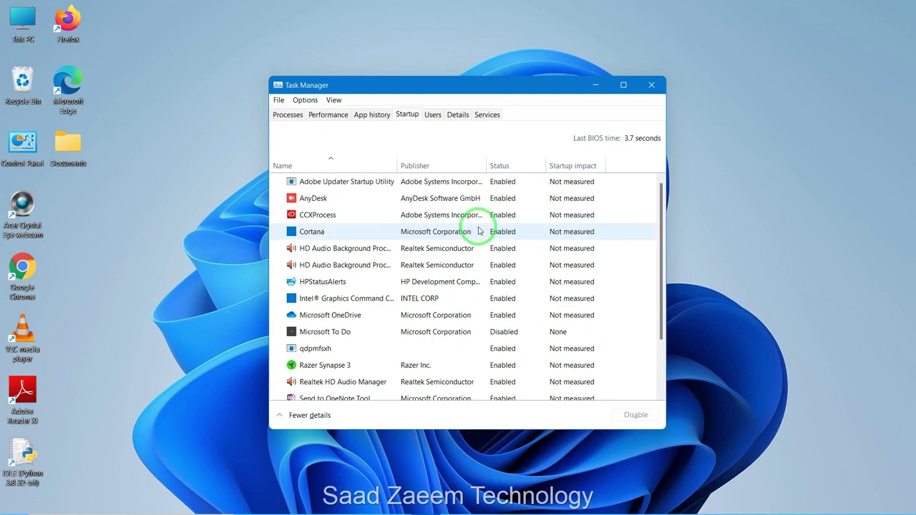
click(595, 84)
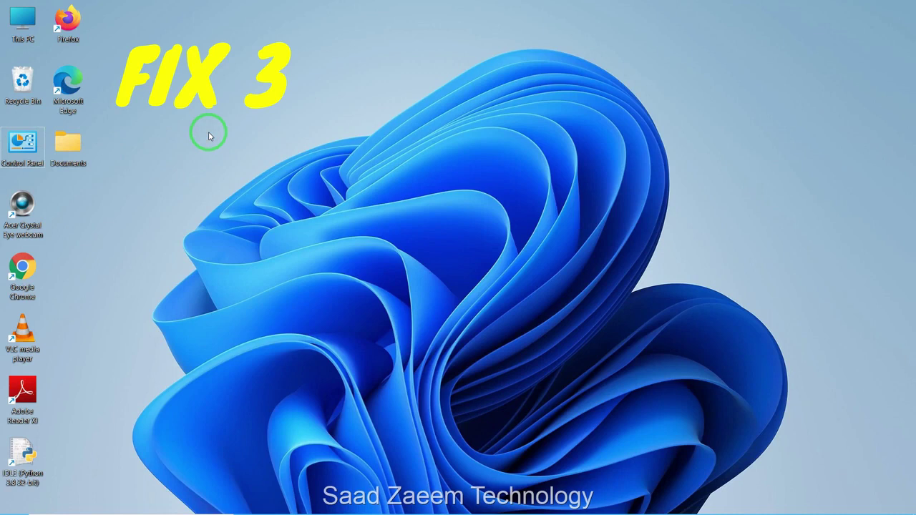
- Open Control Panel through the Run dialog, replacing the previous command
key(super+r)
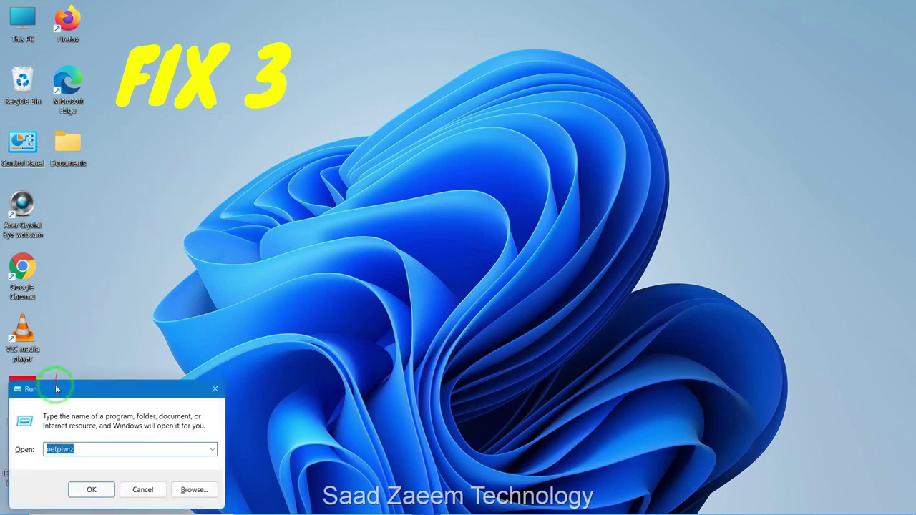
drag(57, 385, 319, 159)
drag(351, 221, 262, 224)
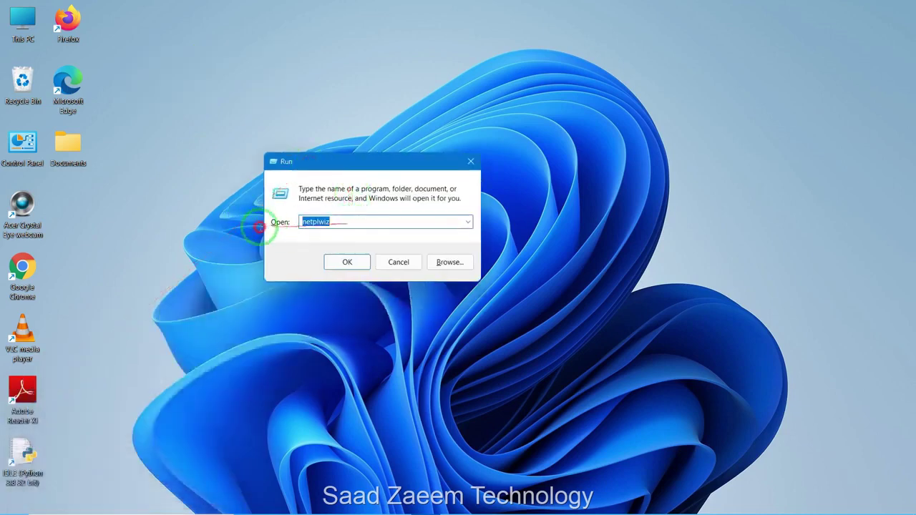
key(BackSpace)
text(Control)
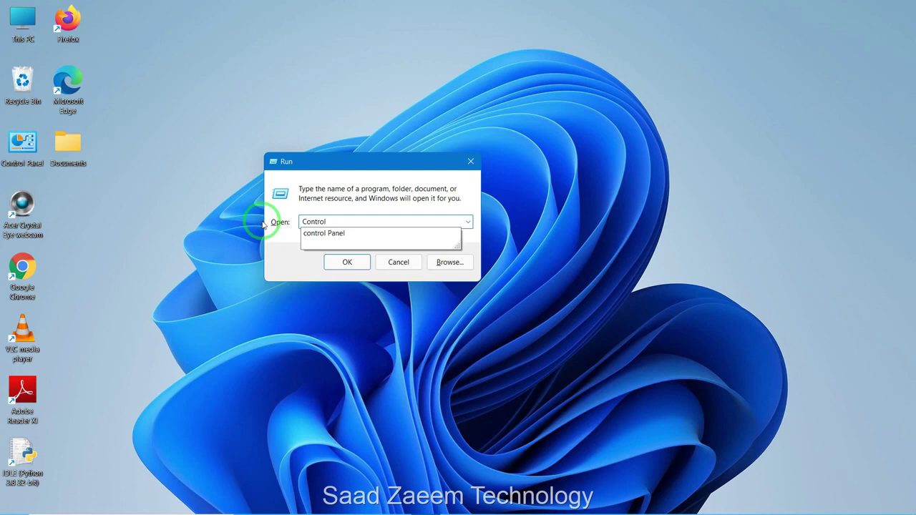
key(Return)
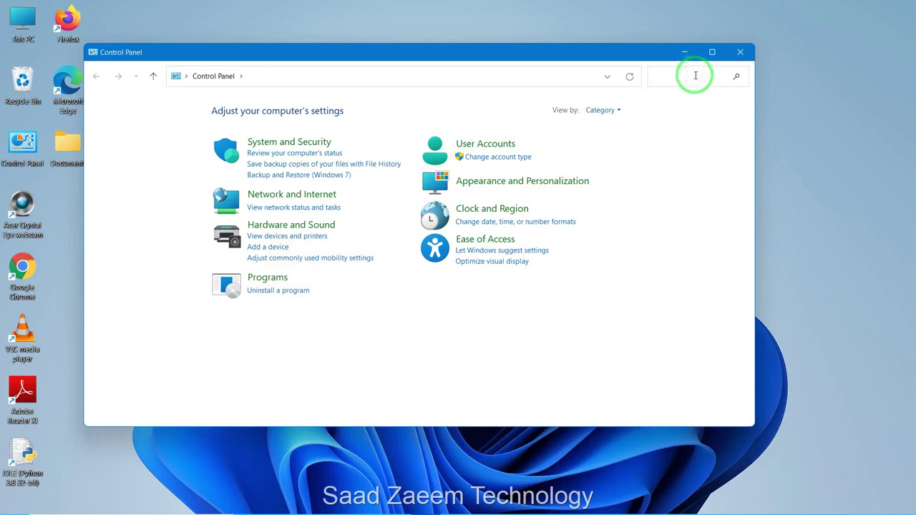
- Search Control Panel for the Power Options, open them and make Gaming the active power plan
text(Poweer)
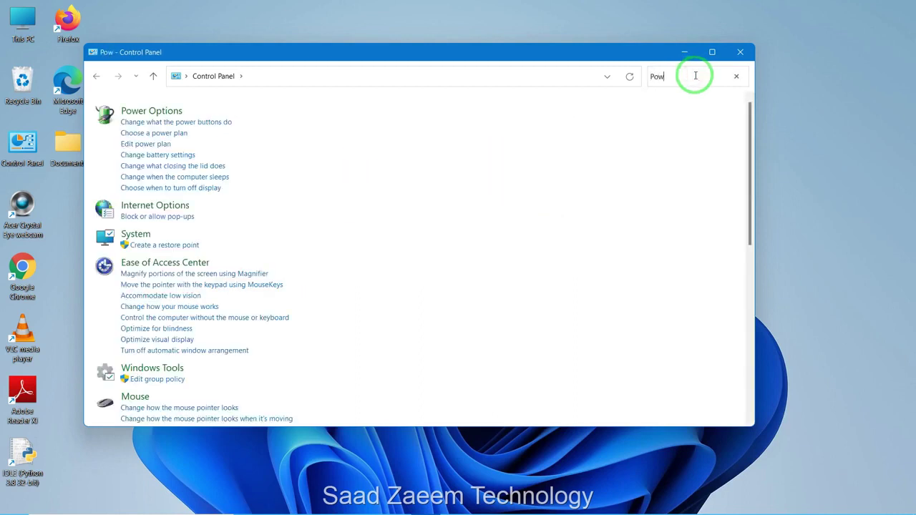
key(BackSpace)
key(BackSpace)
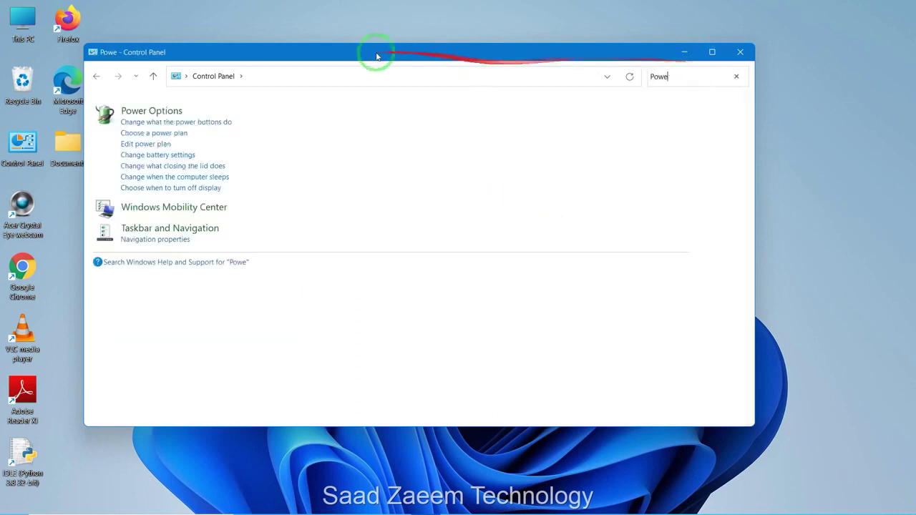
click(168, 111)
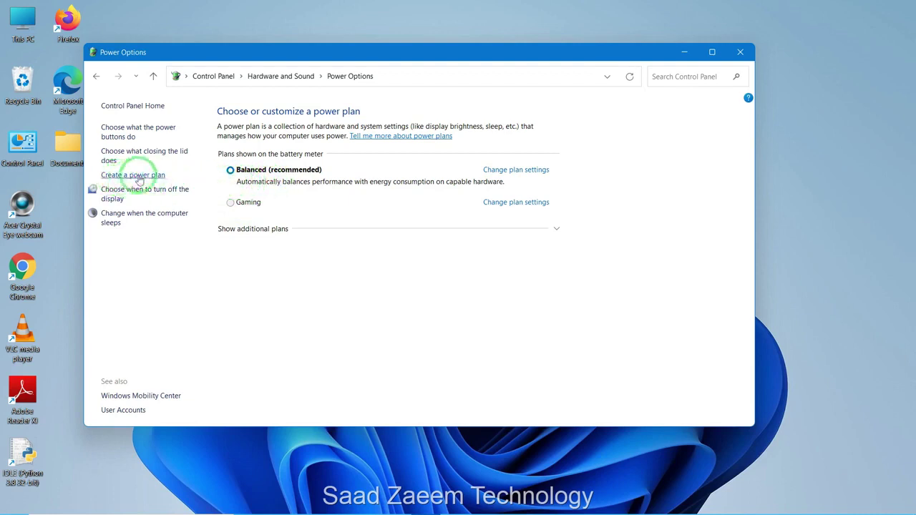
click(232, 204)
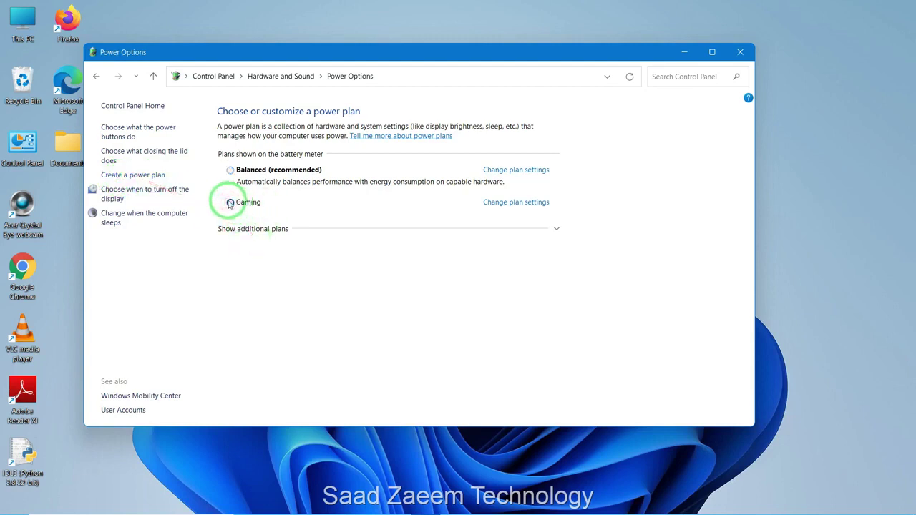
- Create a power plan based on High performance, keeping the name My Custom Plan 2 and the default sleep and display settings
click(156, 176)
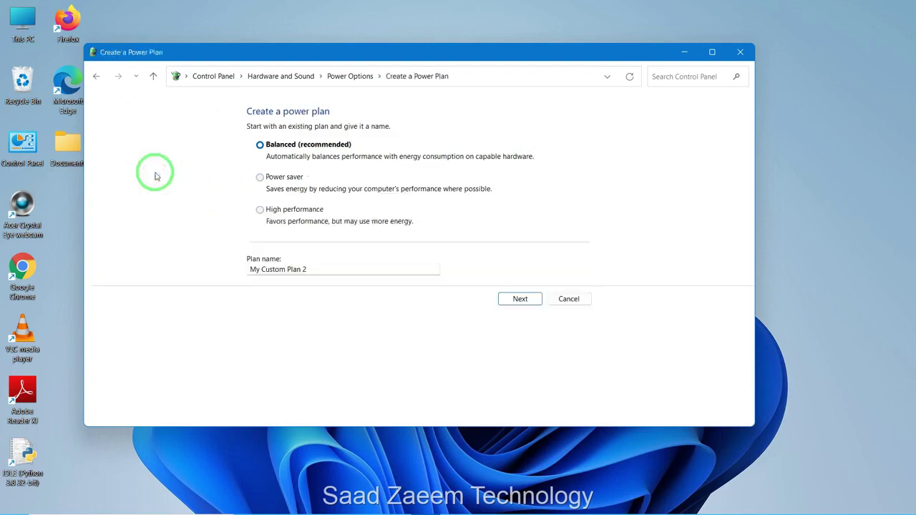
click(260, 210)
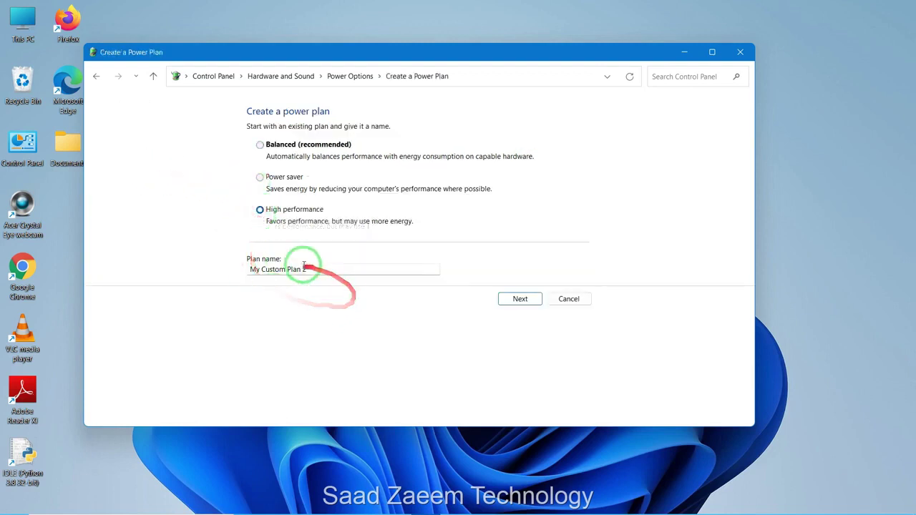
drag(311, 269, 257, 269)
drag(313, 265, 479, 270)
click(519, 299)
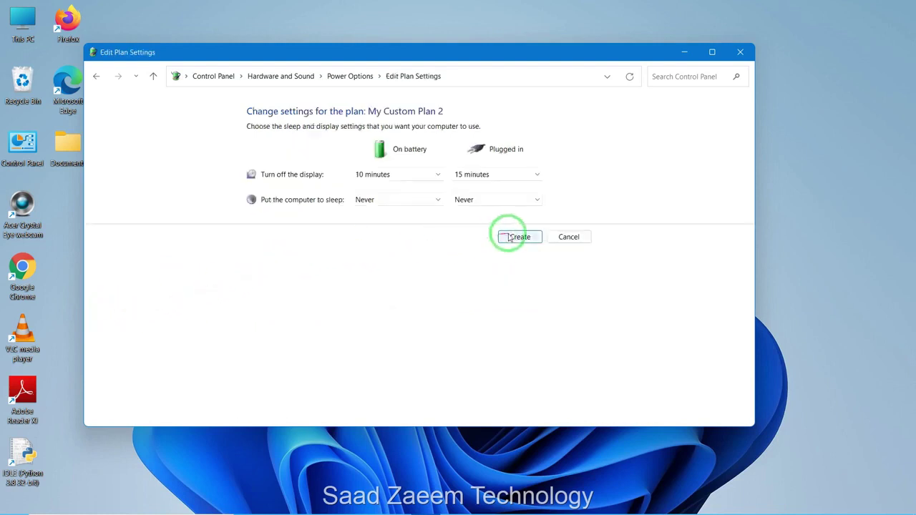
click(520, 237)
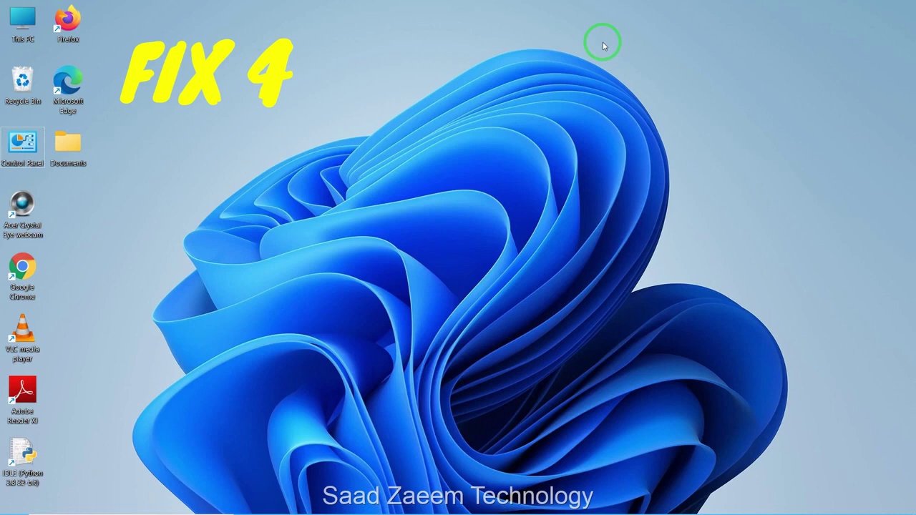
- Open the Windows Temp folder by running the command Temp, and look through its files
key(super+r)
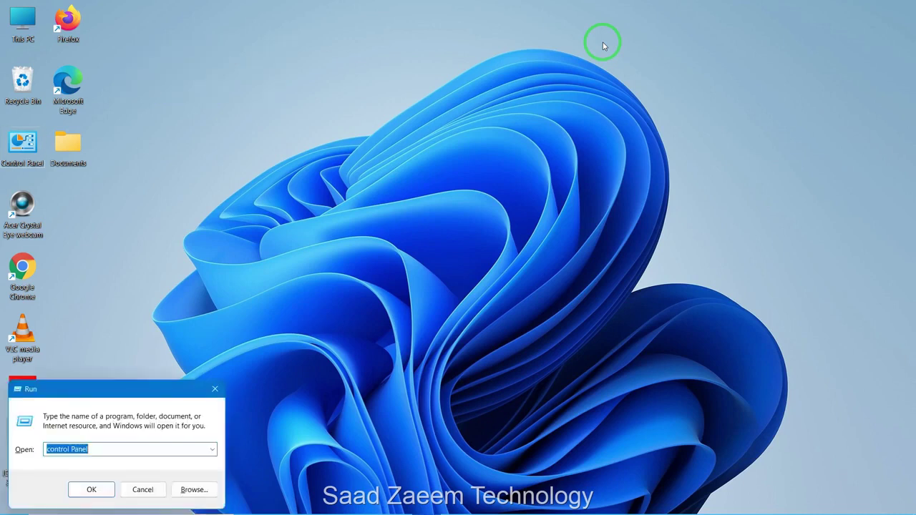
key(BackSpace)
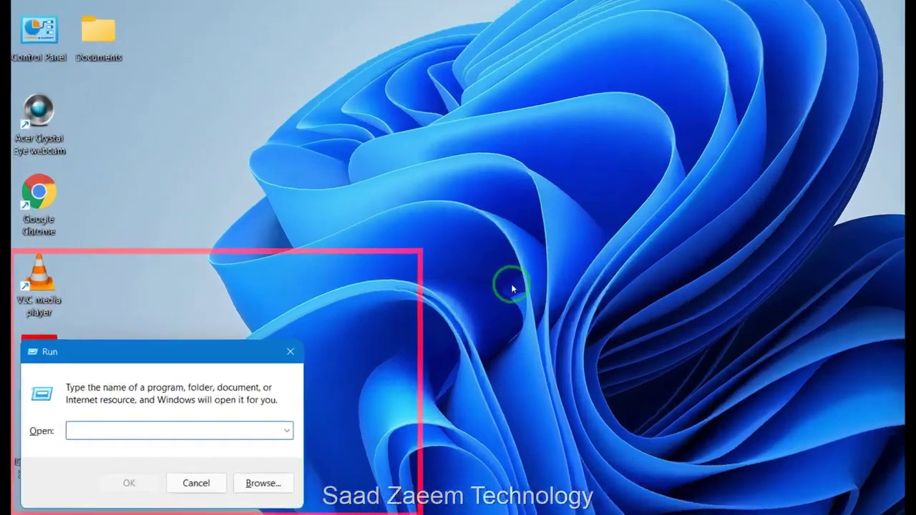
text(Temp)
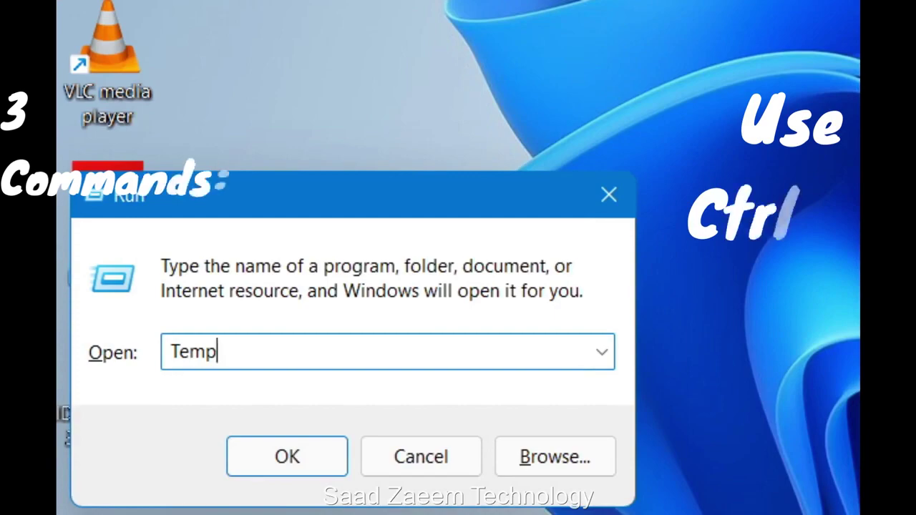
key(Return)
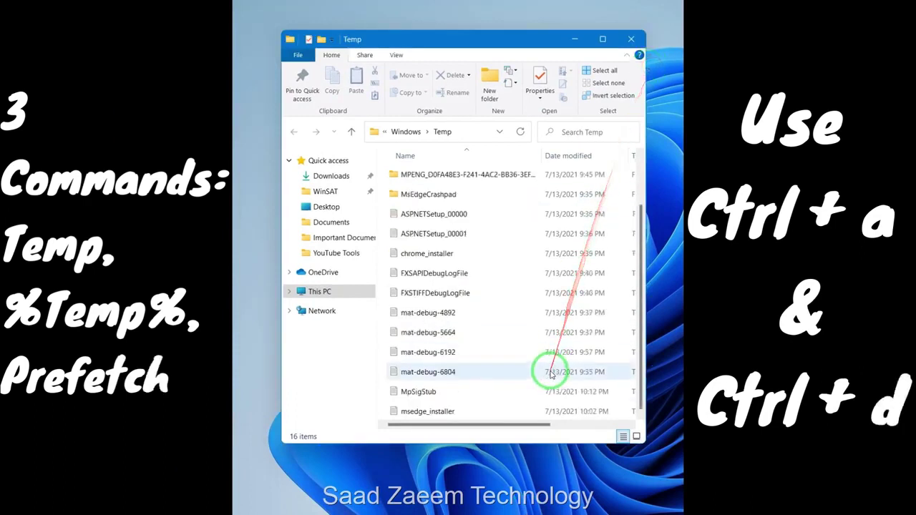
scroll(551, 375, down, 2)
scroll(551, 374, up, 2)
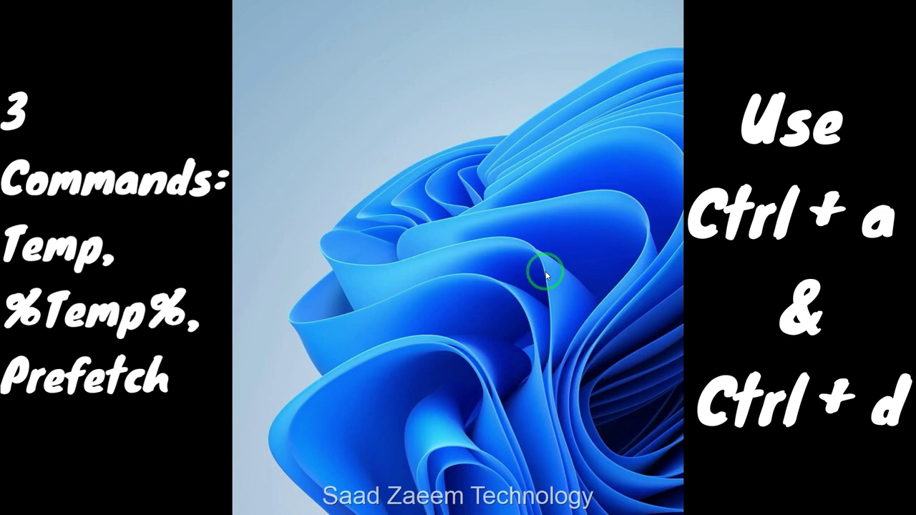
- Open the user's local temporary files folder by running the command %Temp%
key(super+r)
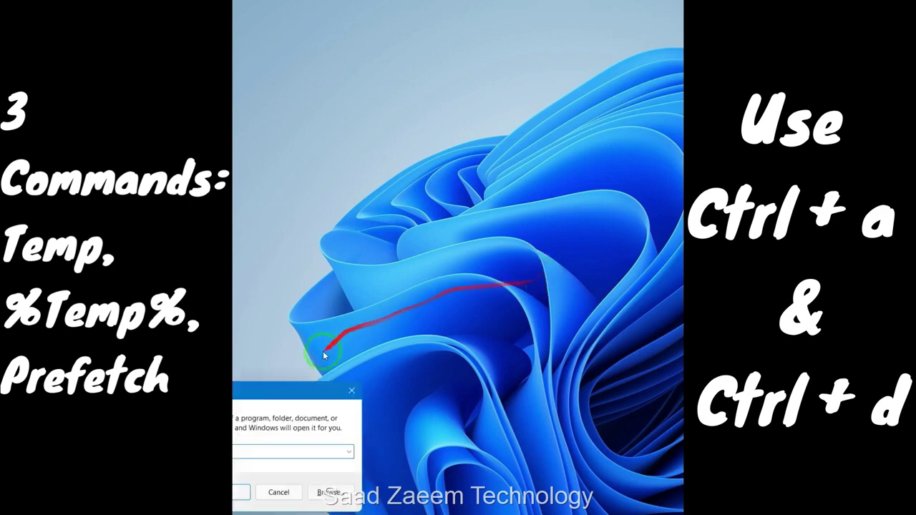
drag(269, 391, 460, 190)
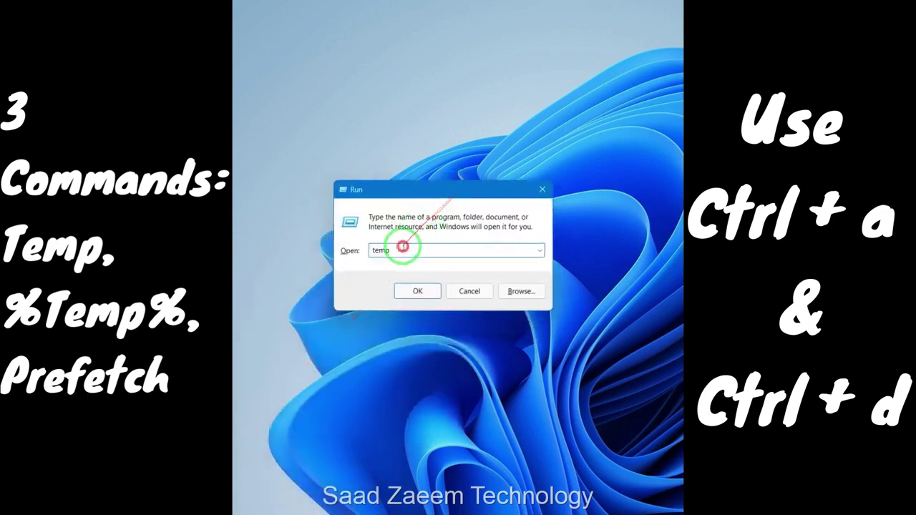
key(BackSpace)
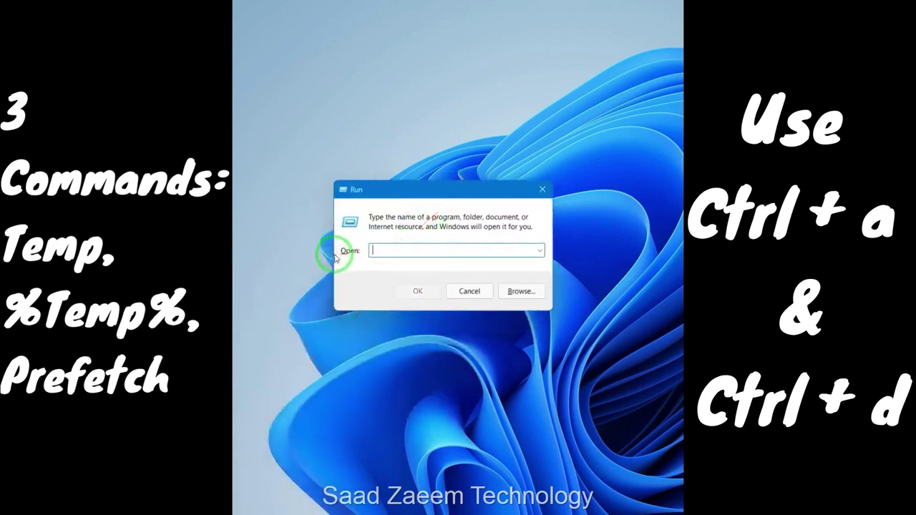
text(%)
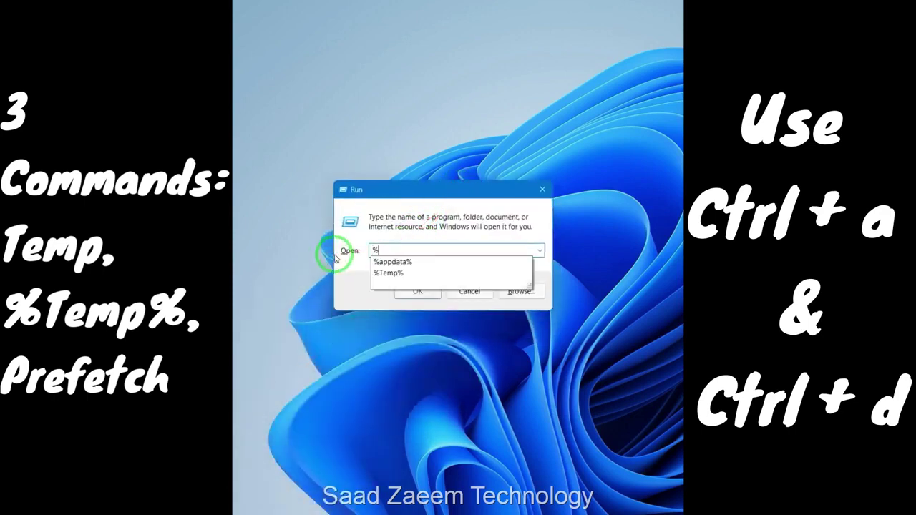
key(Down)
key(Down)
key(Return)
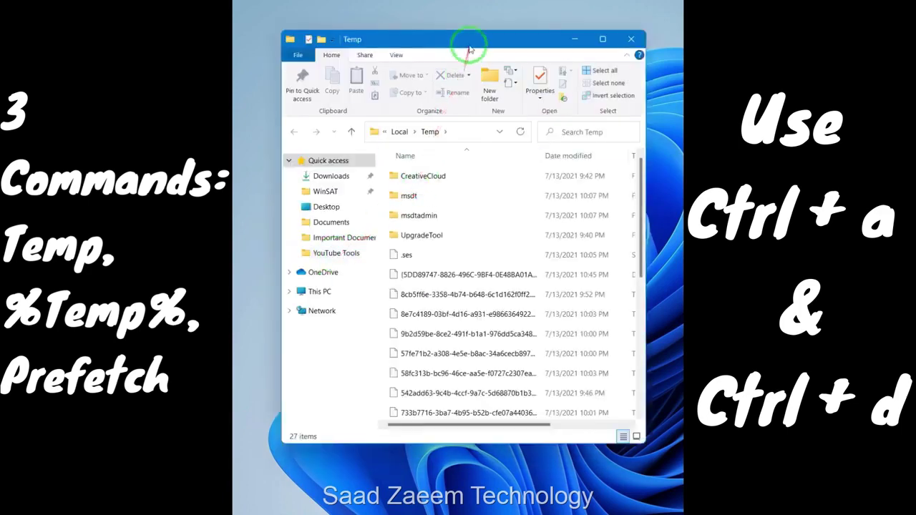
drag(468, 45, 481, 30)
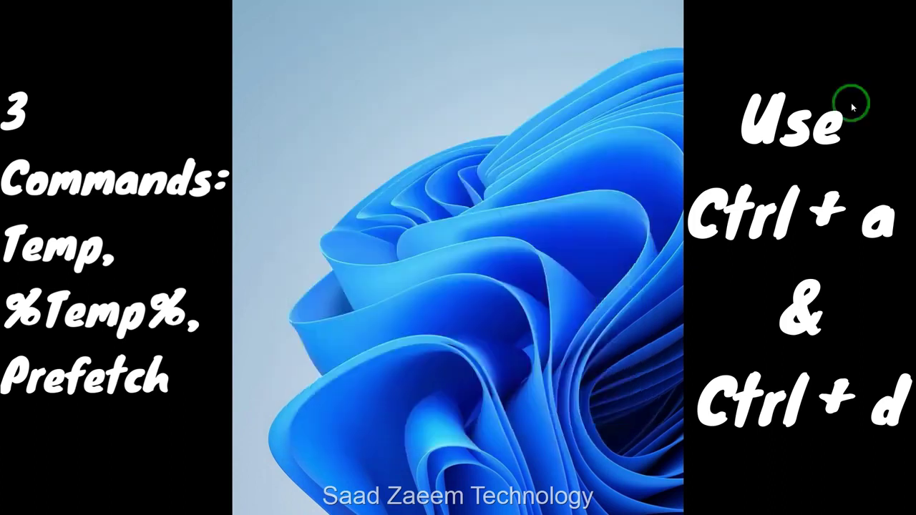
- Open the Windows Prefetch folder by running the command prefetch, granting permanent access to the folder
key(super+r)
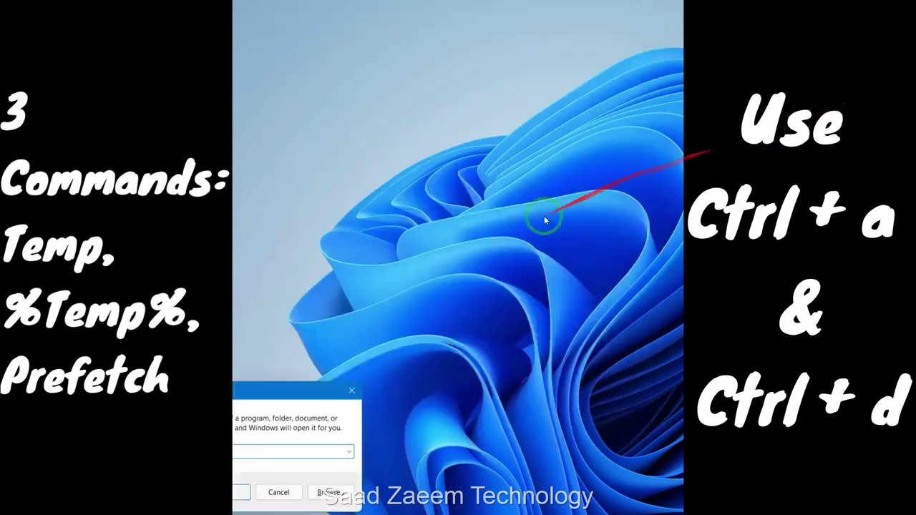
drag(241, 386, 490, 153)
key(BackSpace)
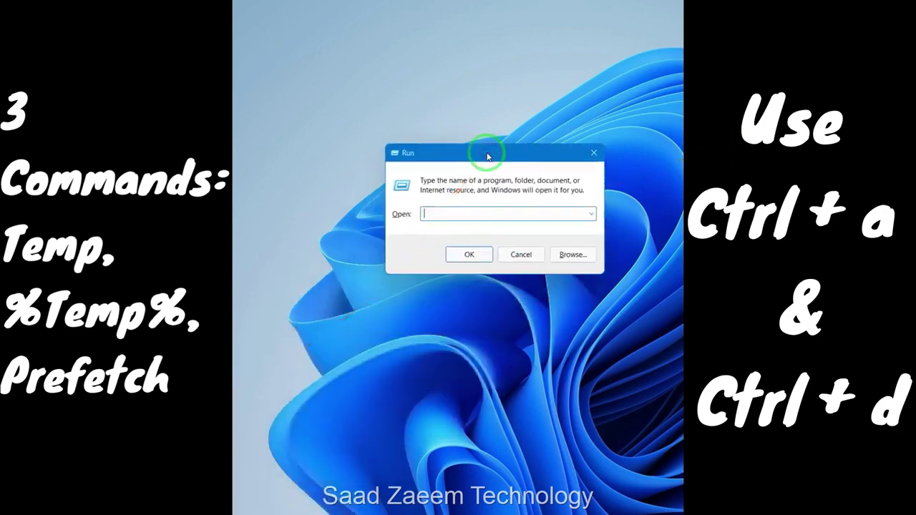
text(prefet)
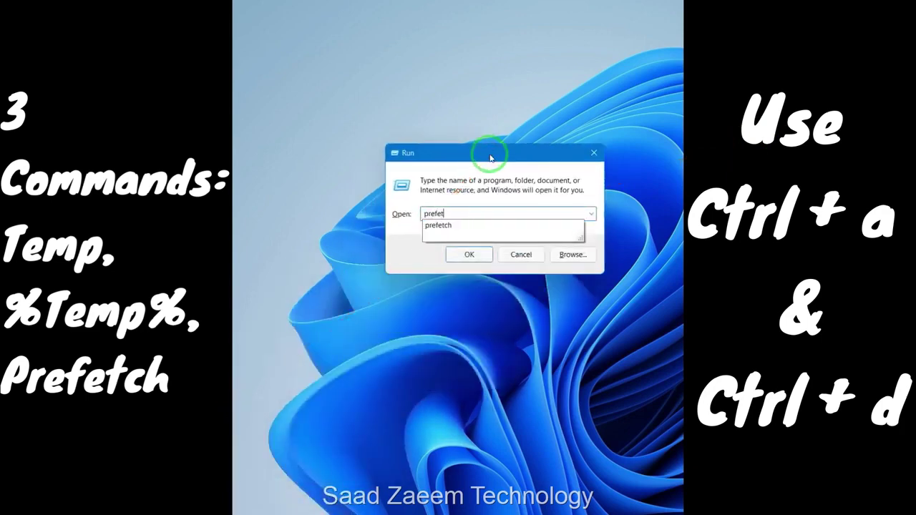
text(ch)
key(Return)
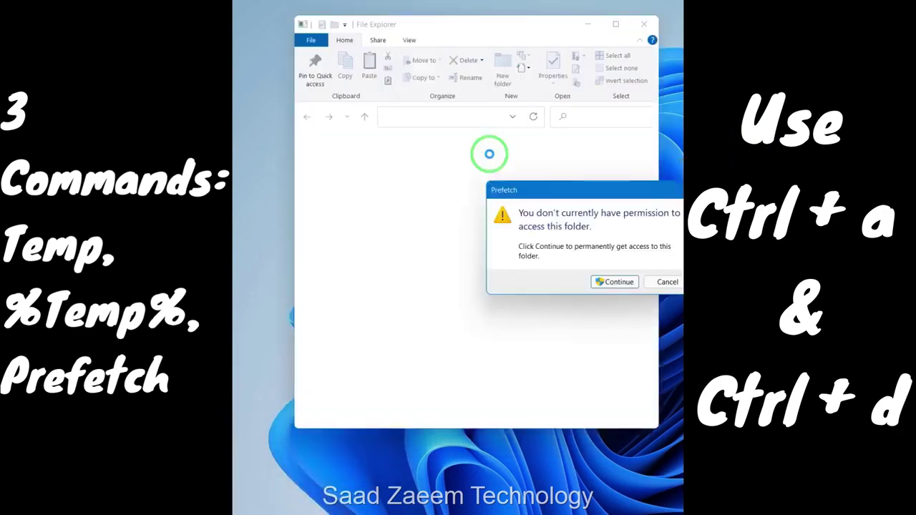
drag(515, 189, 470, 176)
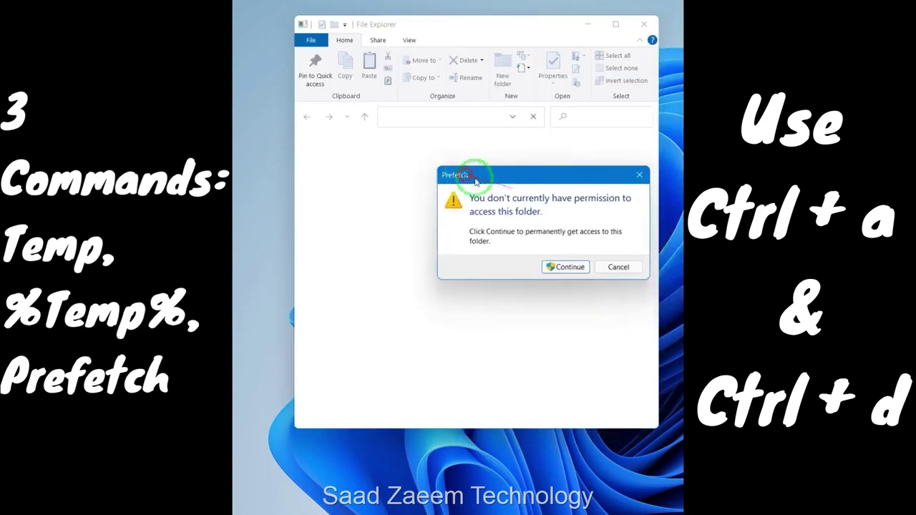
click(553, 271)
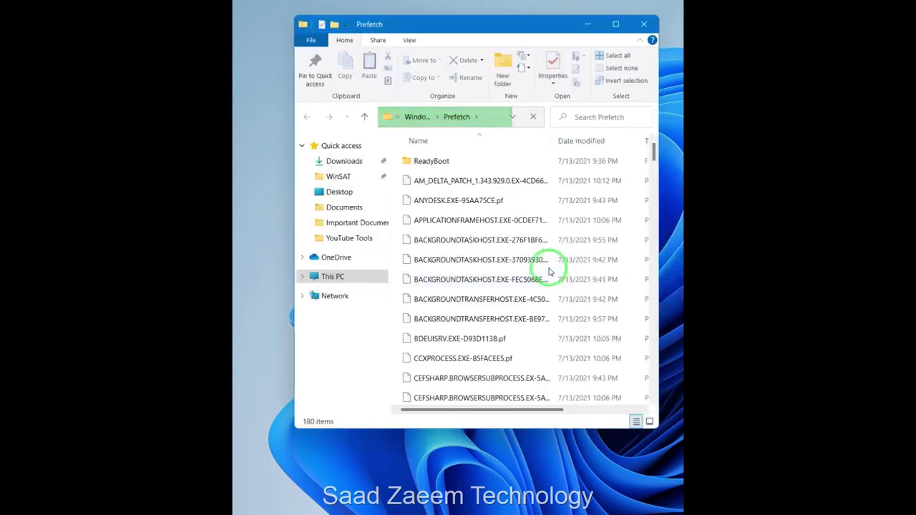
- Delete all items in the Prefetch folder, skipping every file in use, and close the folder window
scroll(528, 276, down, 20)
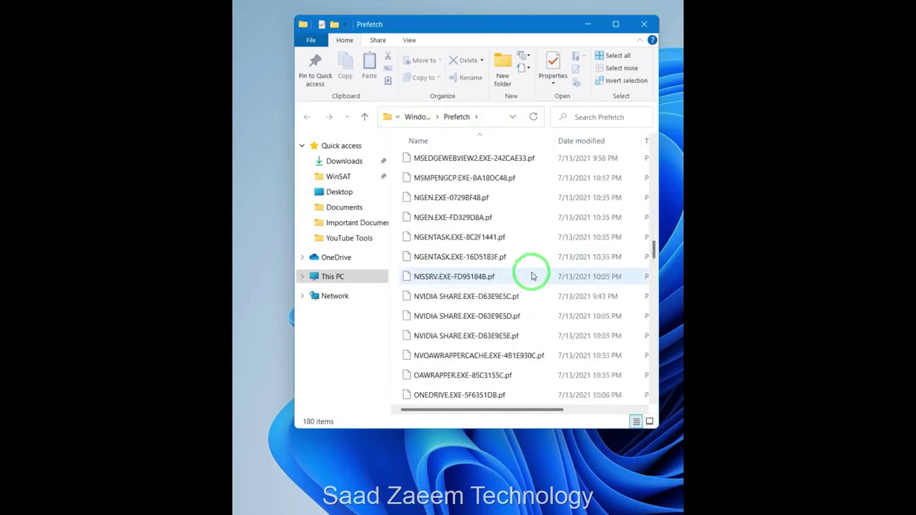
scroll(532, 276, down, 15)
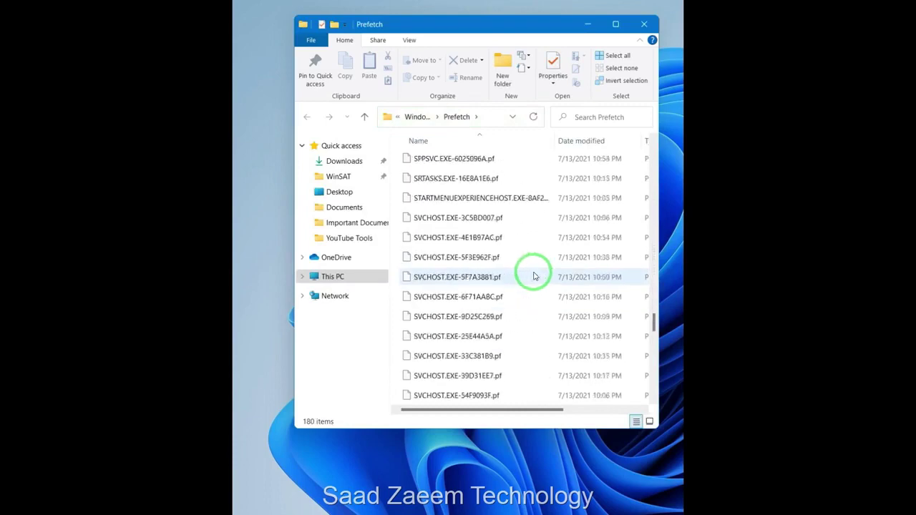
scroll(535, 274, down, 1)
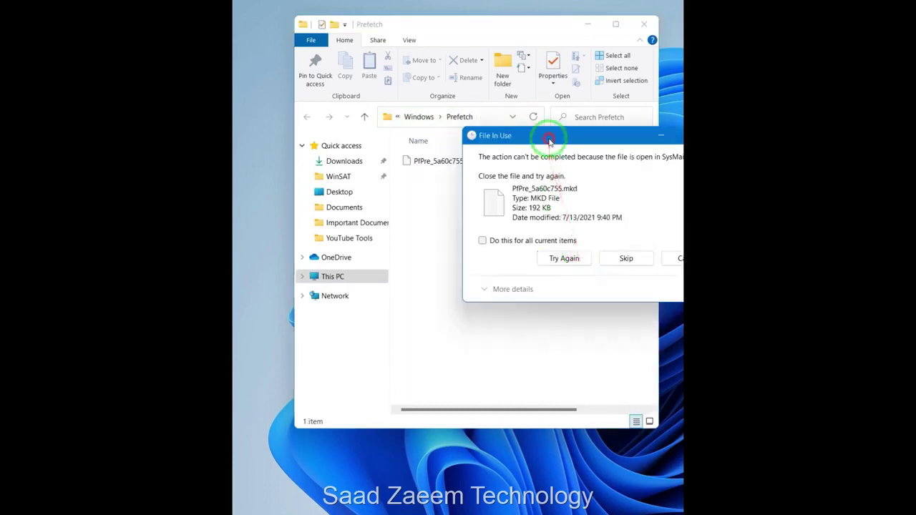
drag(541, 134, 441, 213)
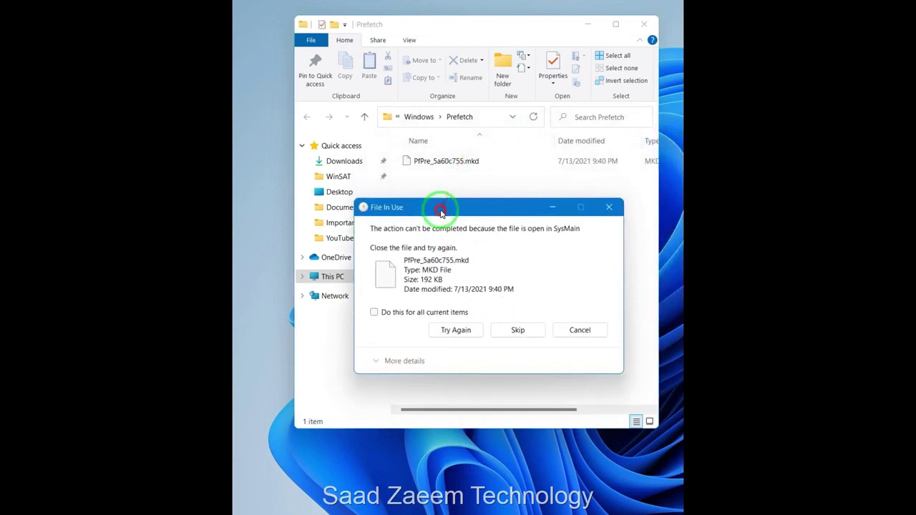
click(377, 311)
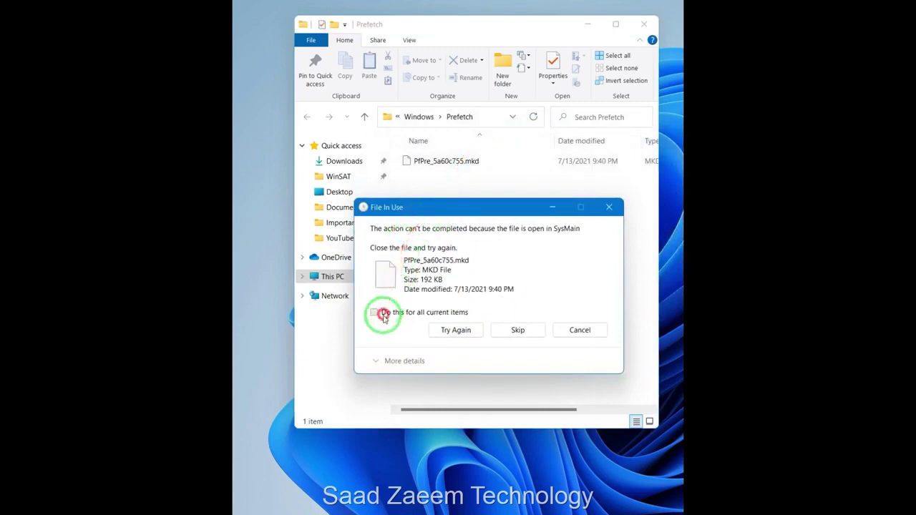
click(518, 336)
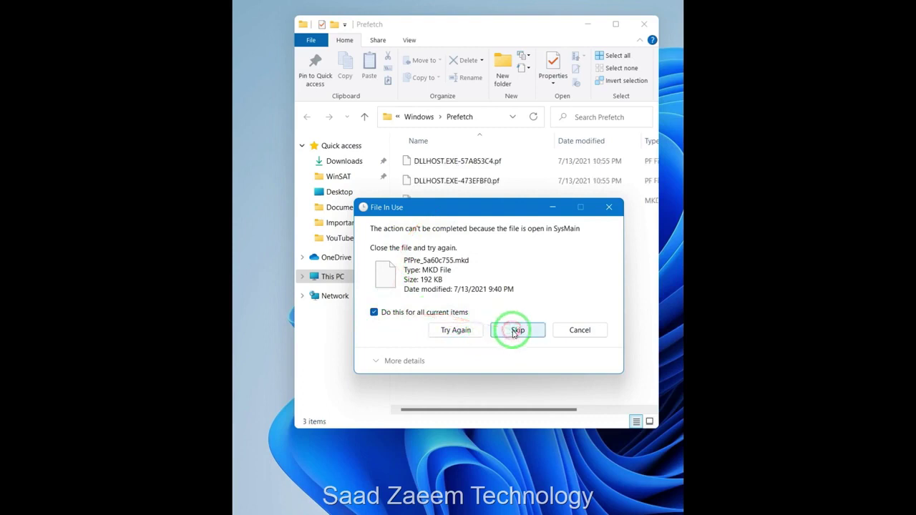
click(515, 330)
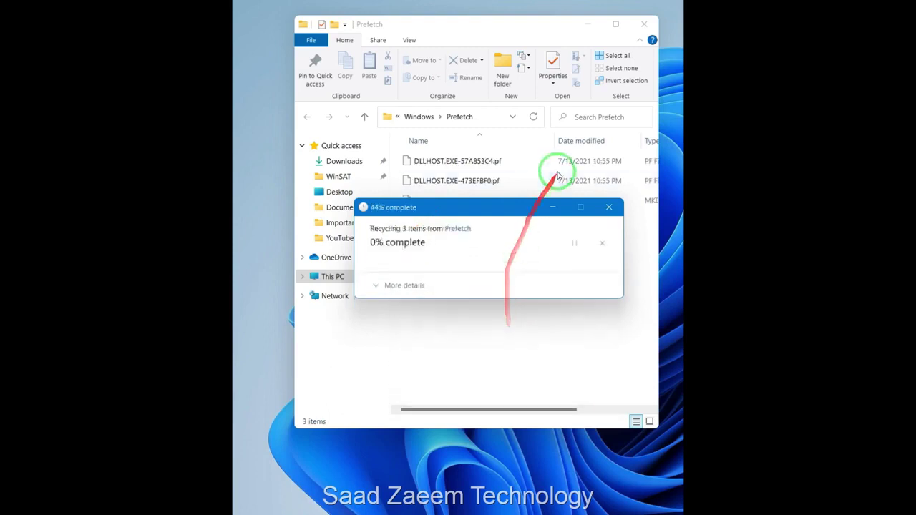
click(645, 25)
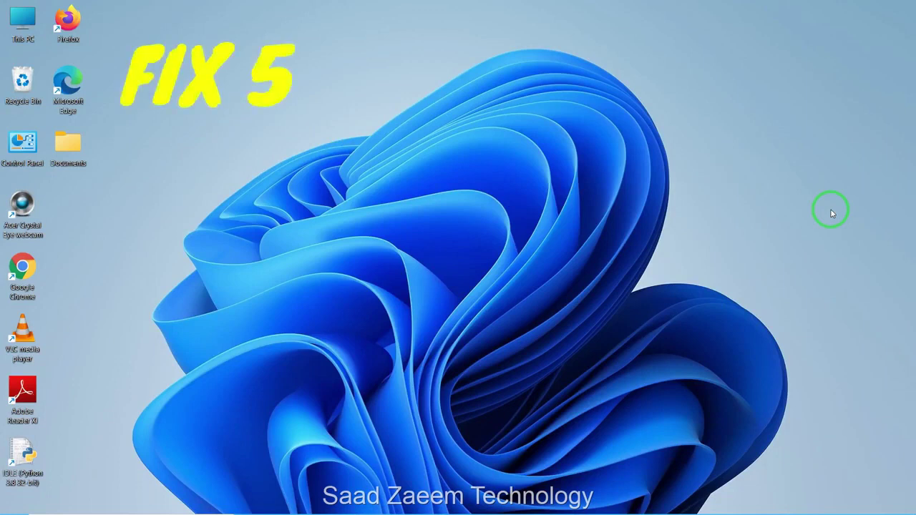
- Open This PC and display the properties of the C: drive
click(12, 25)
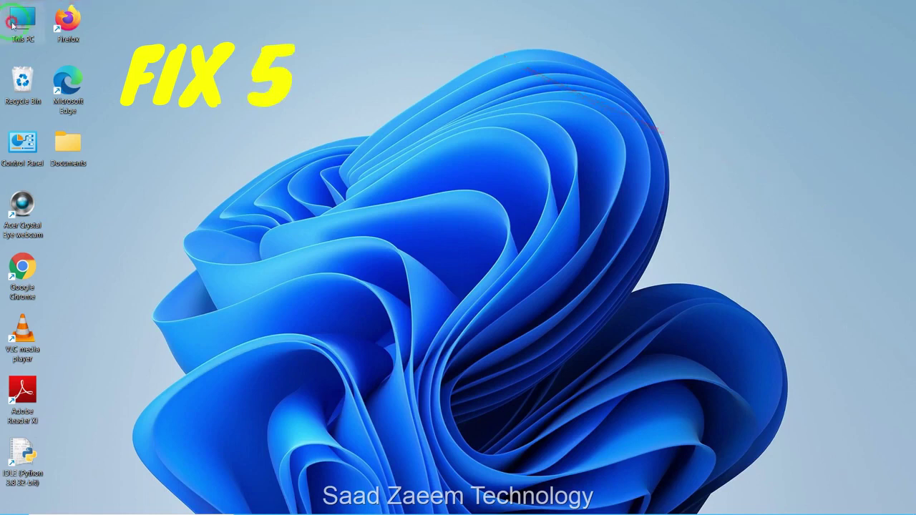
right_click(14, 26)
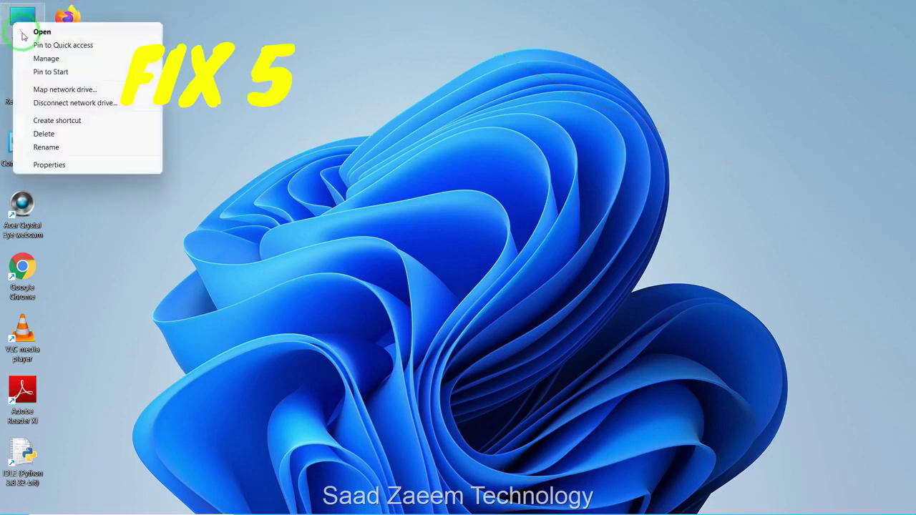
click(23, 20)
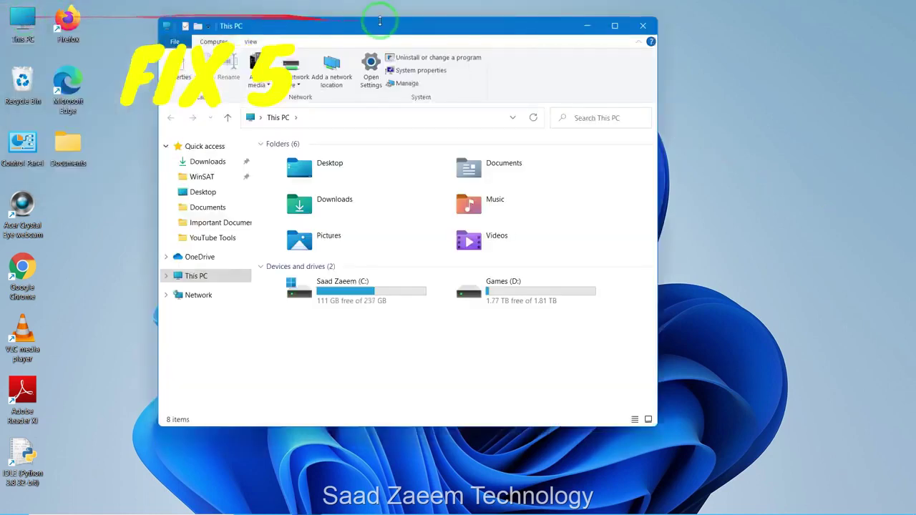
drag(415, 24, 467, 25)
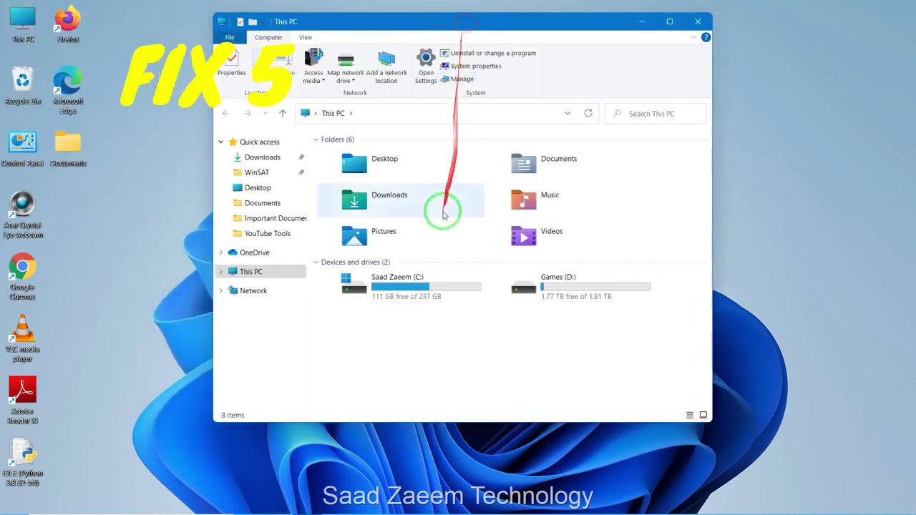
click(412, 307)
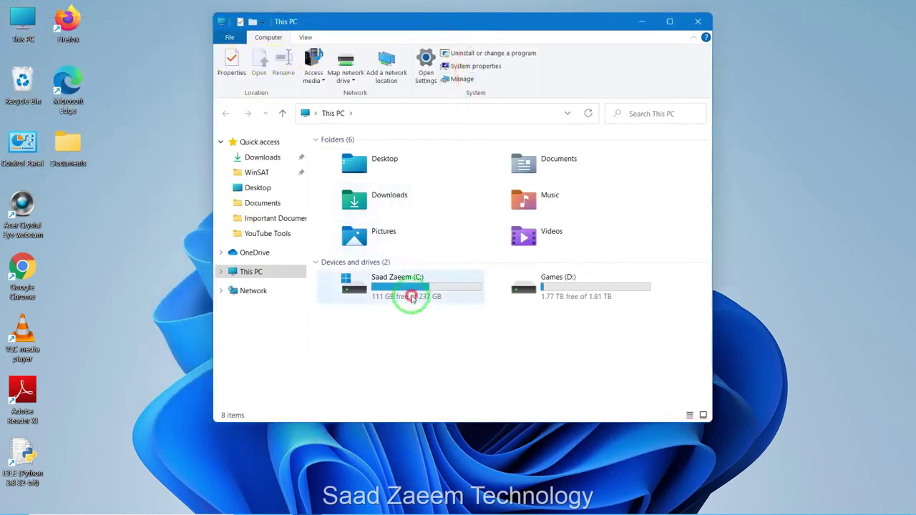
click(412, 300)
right_click(414, 290)
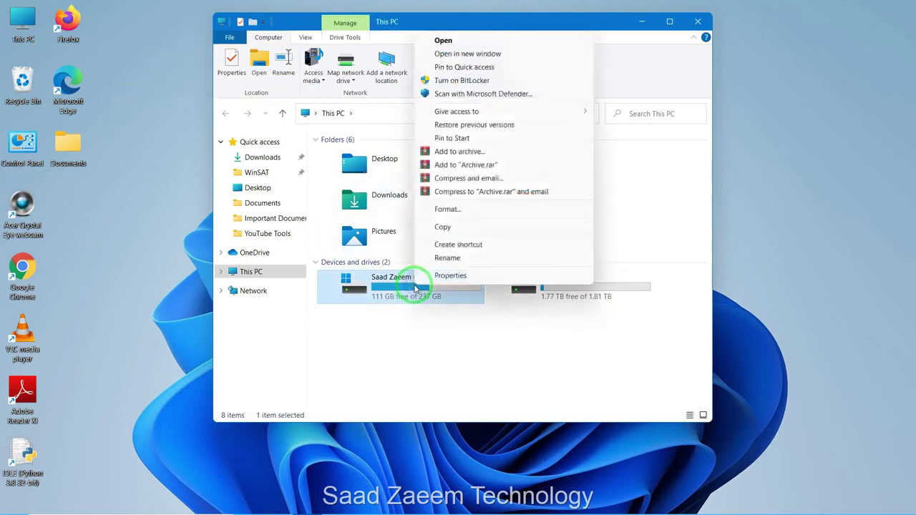
click(434, 278)
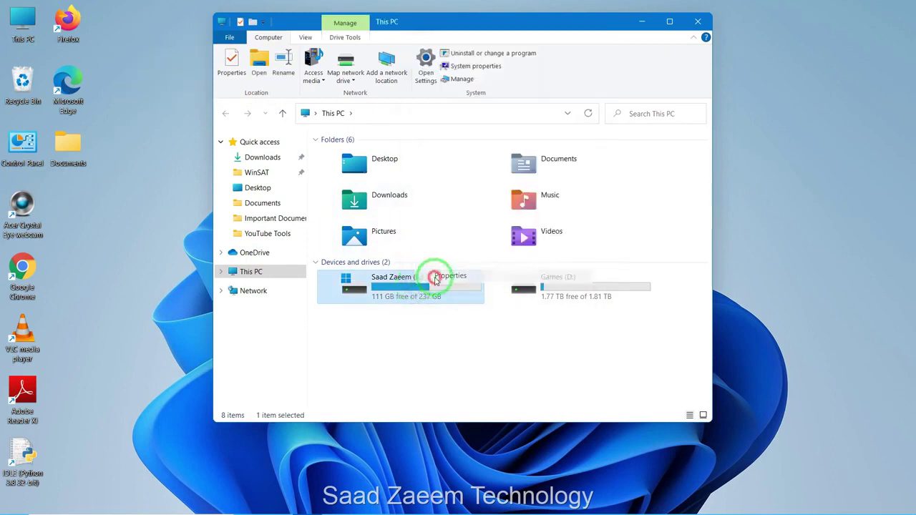
drag(472, 237, 499, 122)
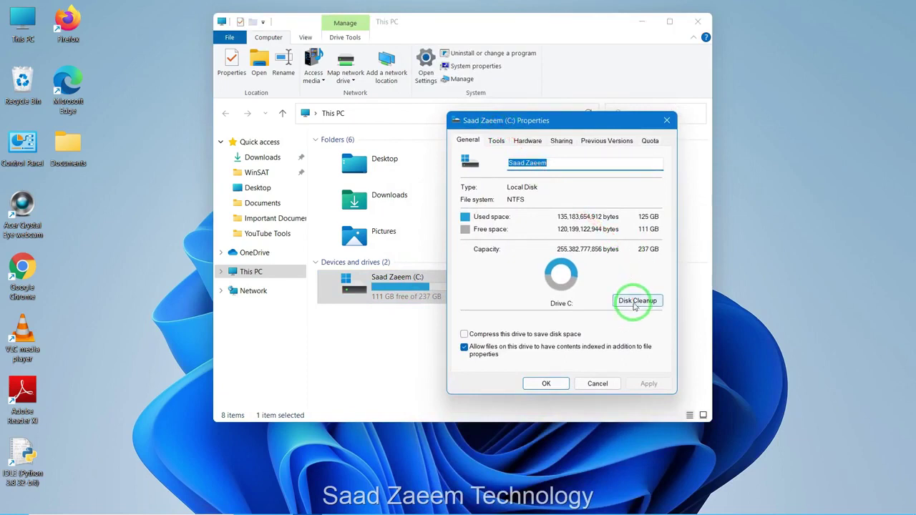
- Run Disk Cleanup on the C: drive, permanently delete the preselected file types and close the drive properties
click(635, 301)
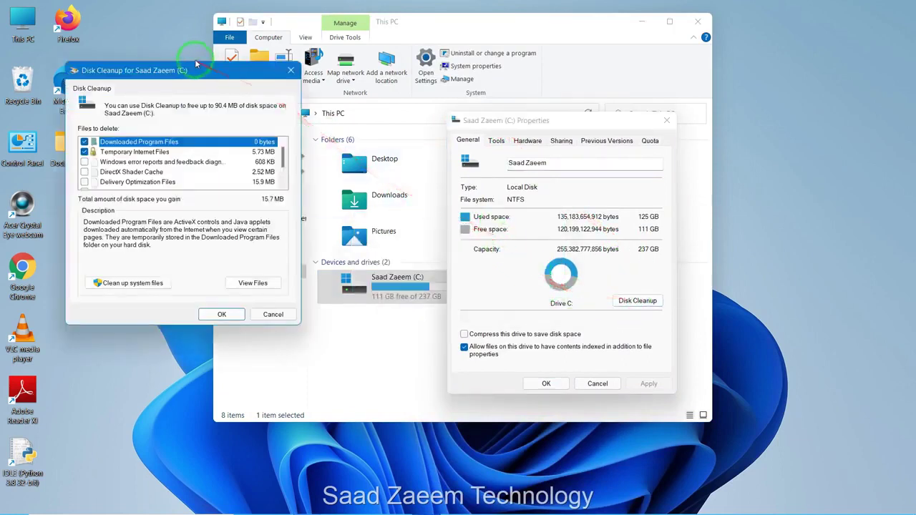
drag(188, 68, 388, 99)
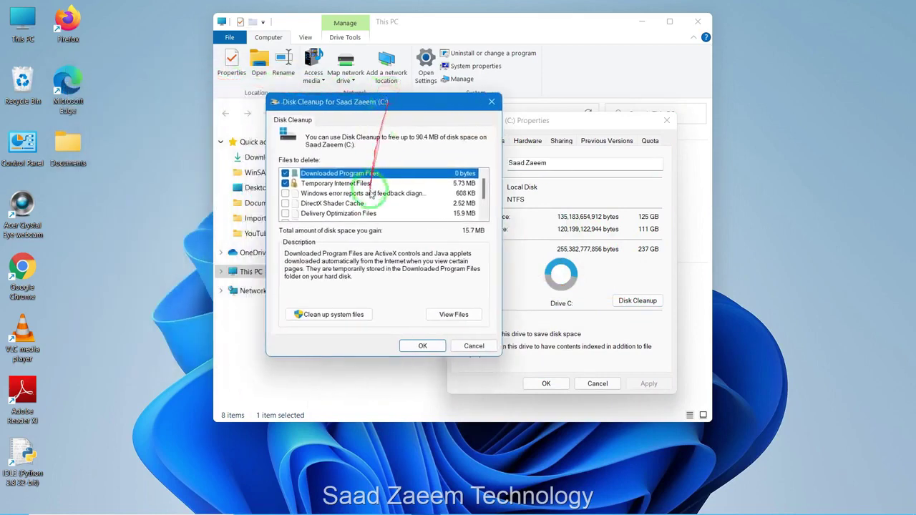
scroll(370, 202, down, 1)
scroll(370, 202, up, 1)
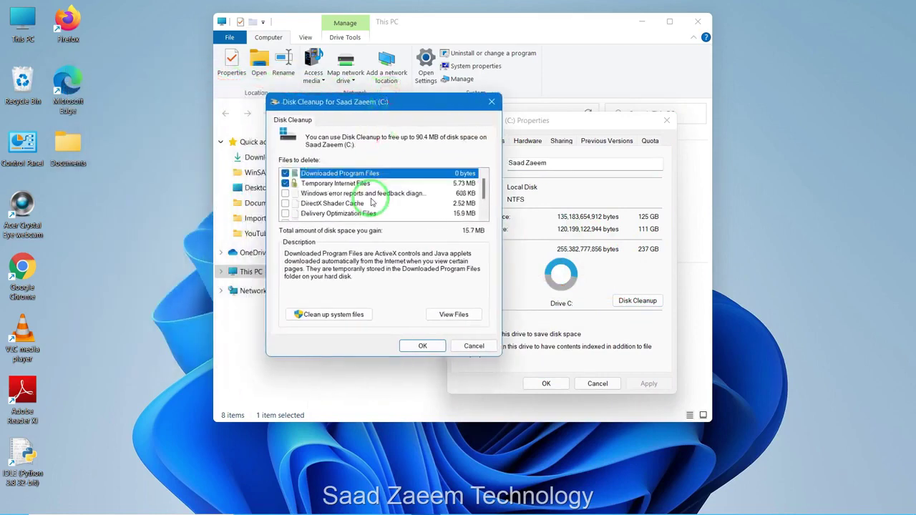
click(420, 347)
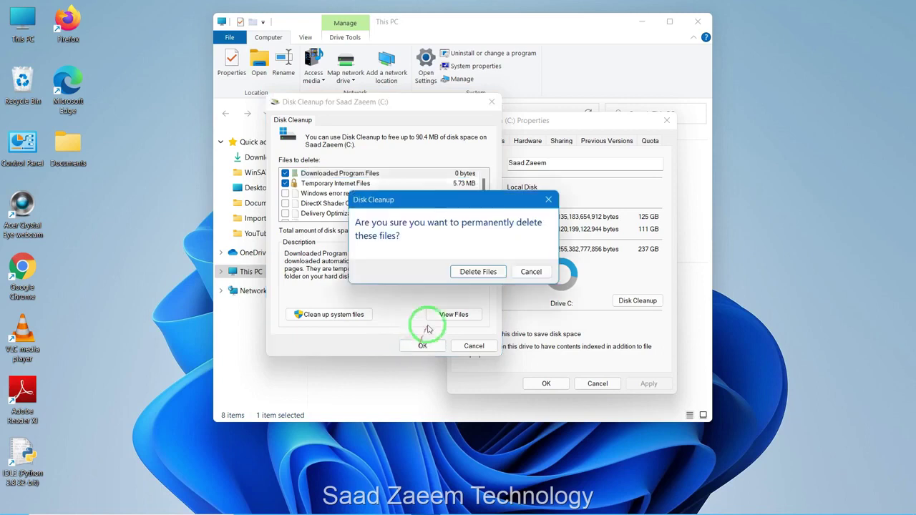
click(476, 273)
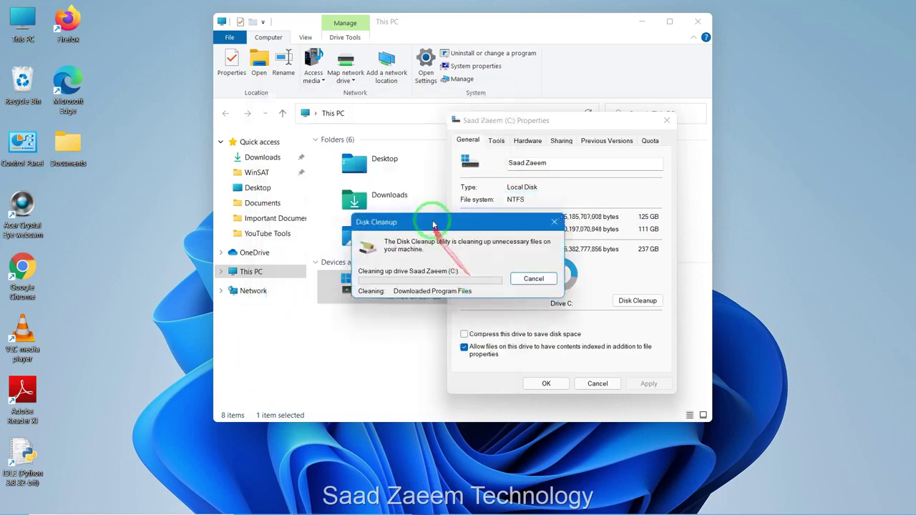
drag(415, 276, 282, 131)
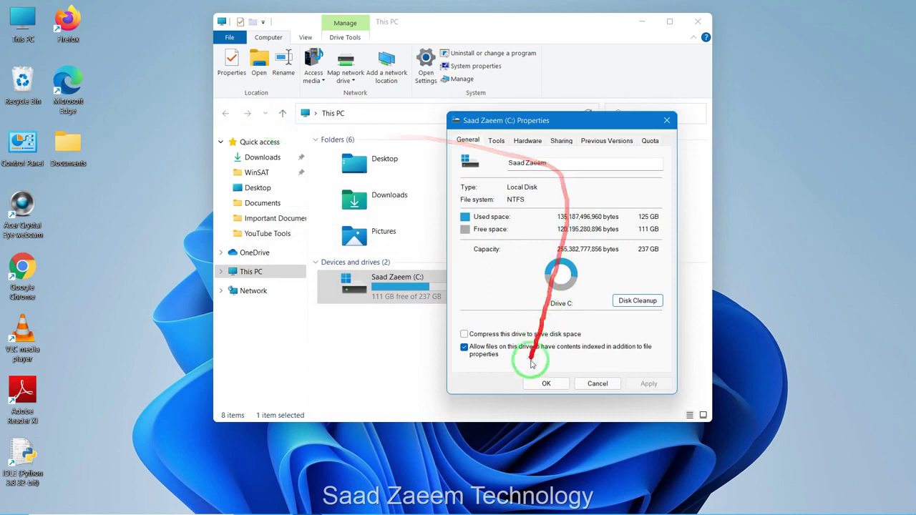
click(545, 383)
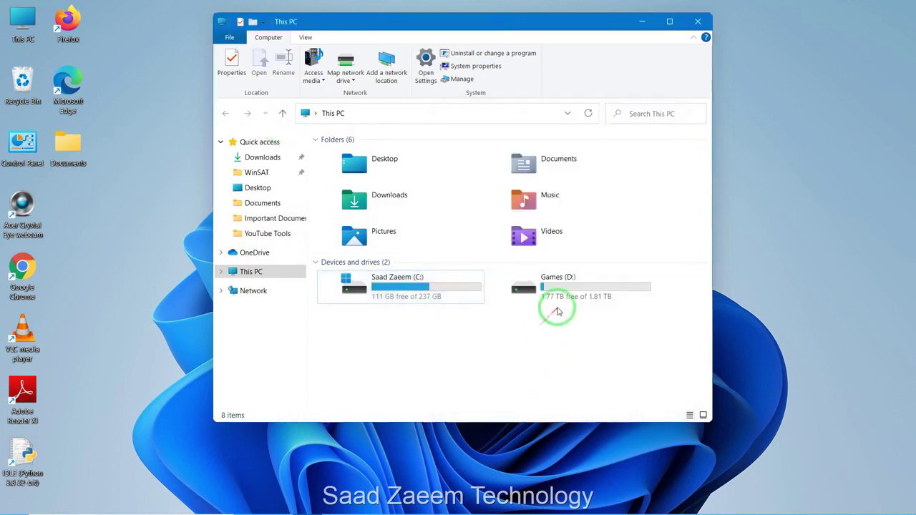
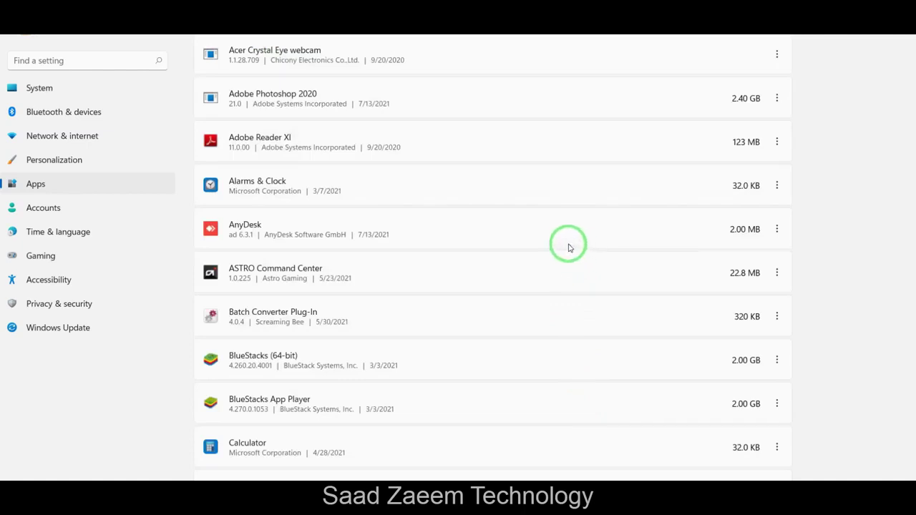
- Look through the installed apps and show the uninstall option for ASTRO Command Center without uninstalling it
scroll(562, 243, down, 2)
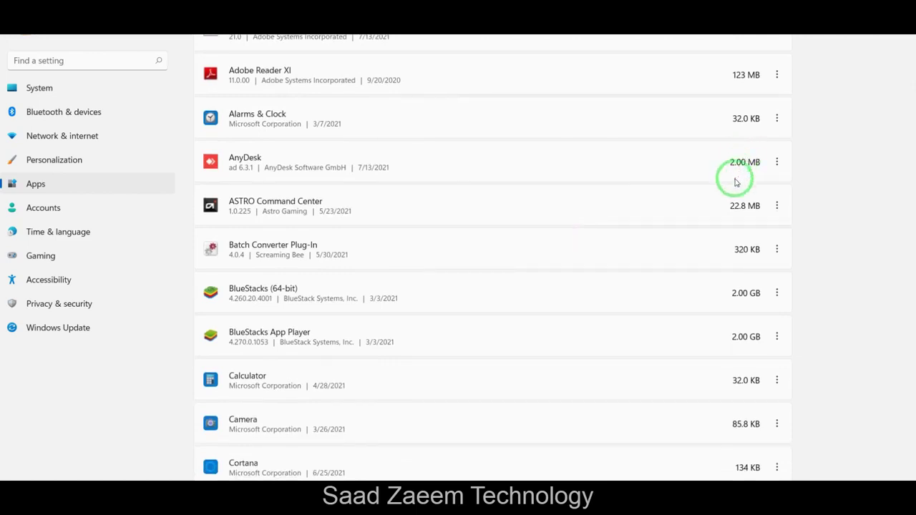
click(776, 206)
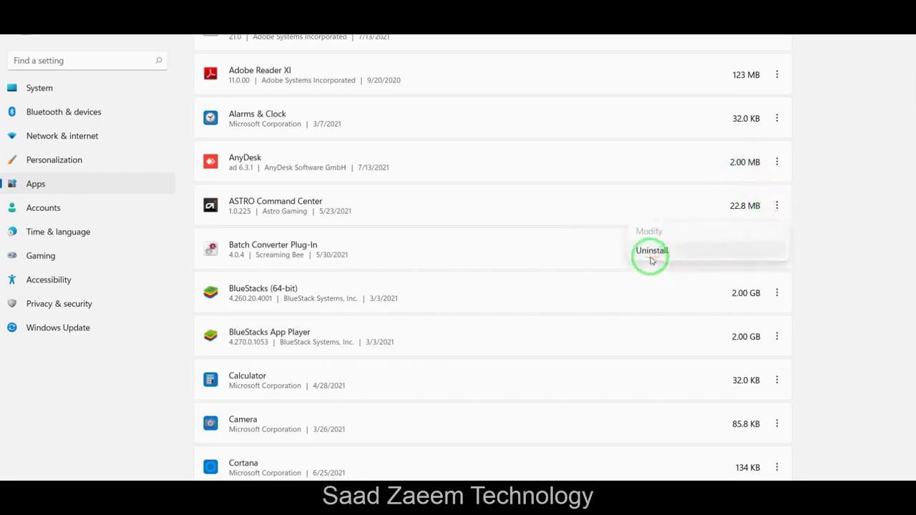
click(591, 214)
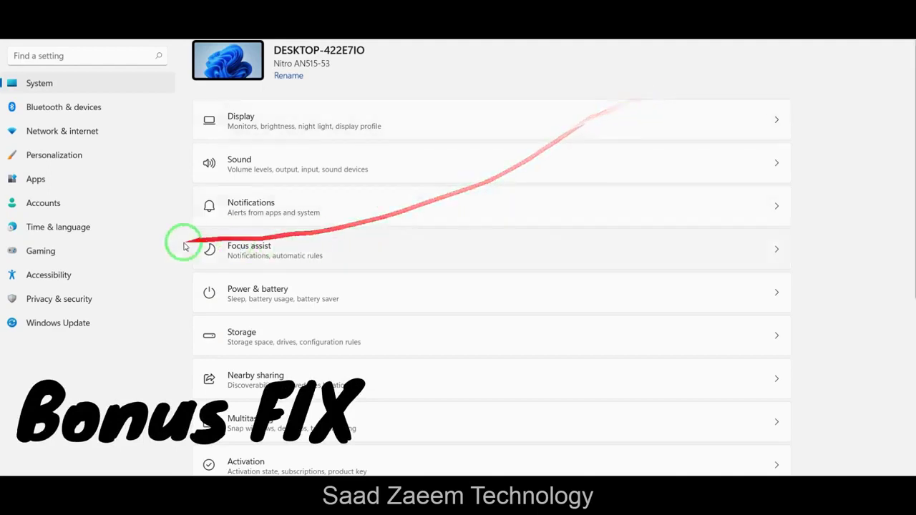
- Turn on Game Mode in the Gaming settings
click(23, 252)
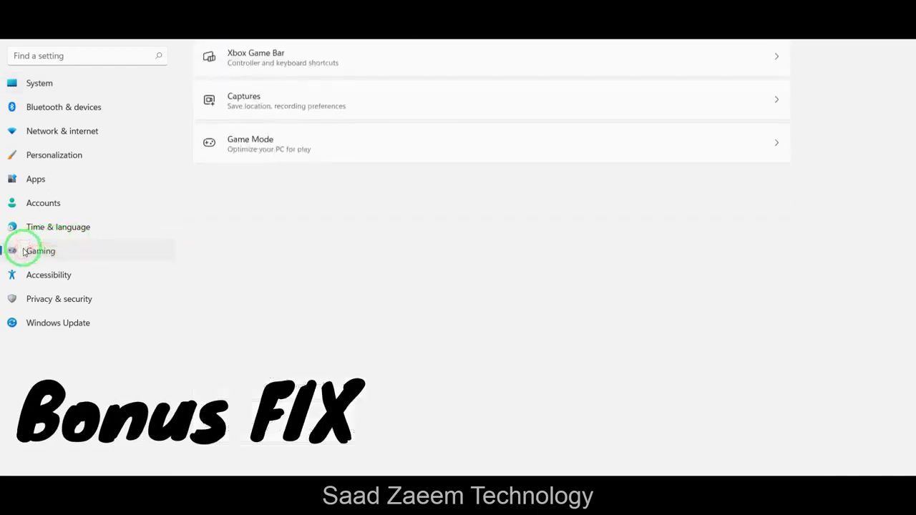
click(252, 145)
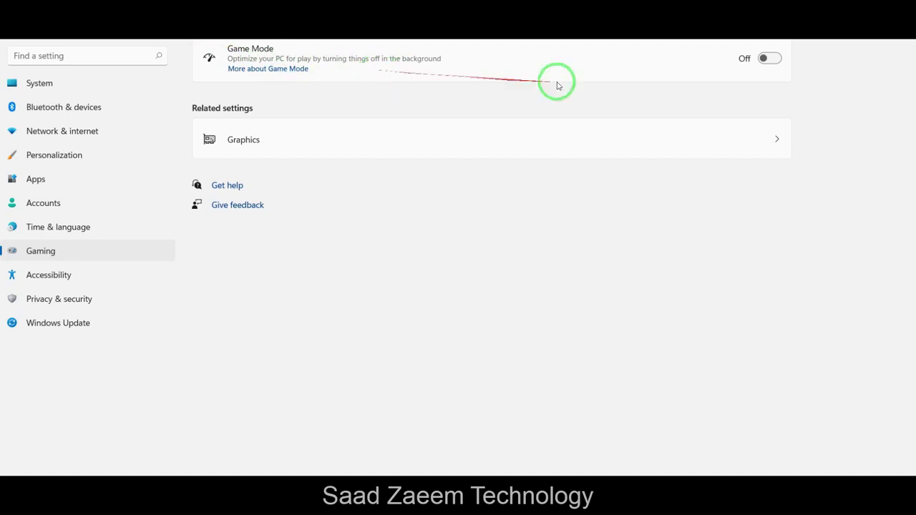
click(763, 59)
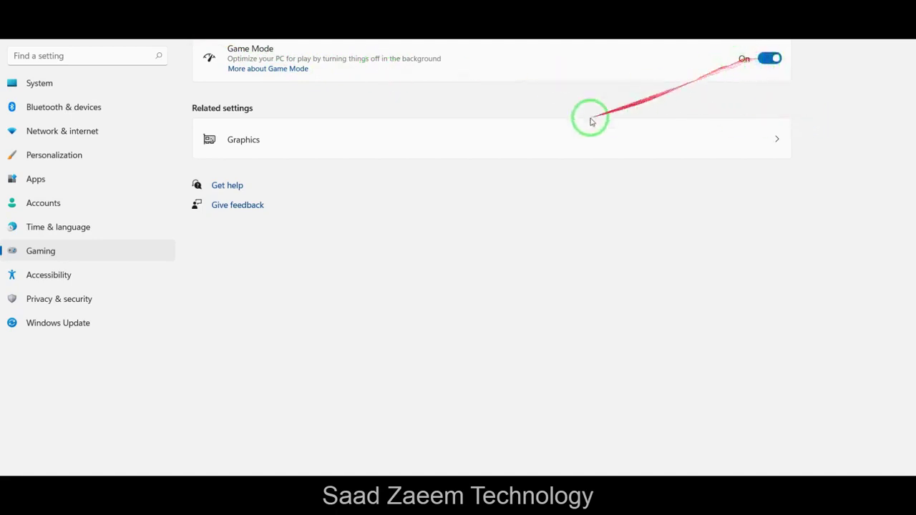